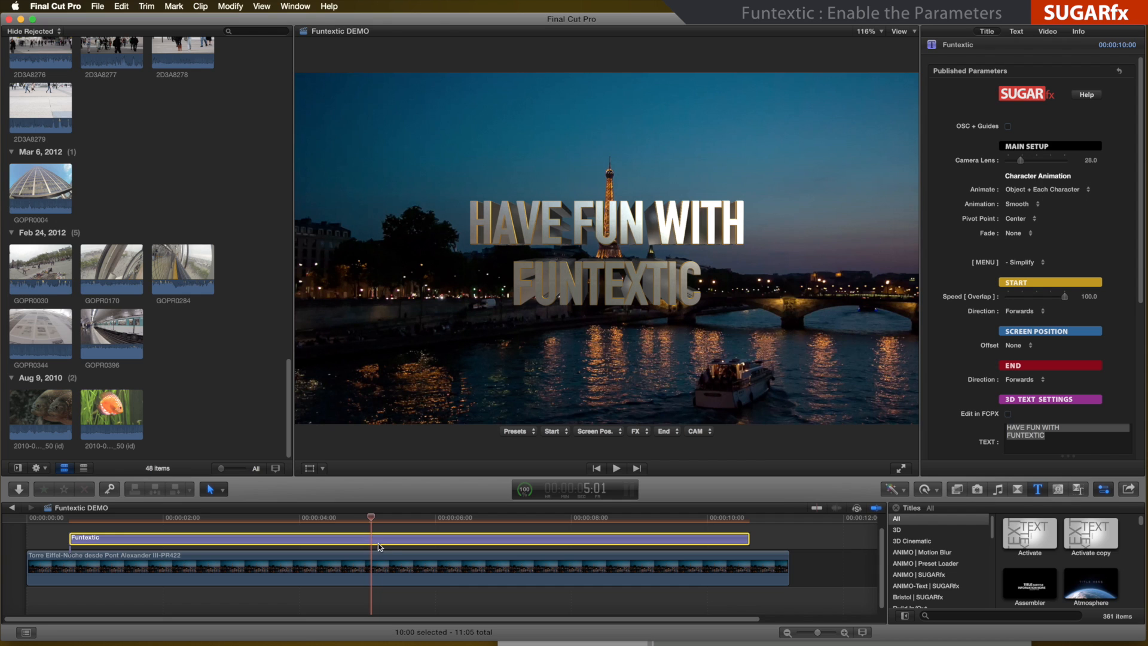
Look through the title's Presets, Start, Screen Pos., FX, End and CAM preset lists without applying any
left_click(516, 431)
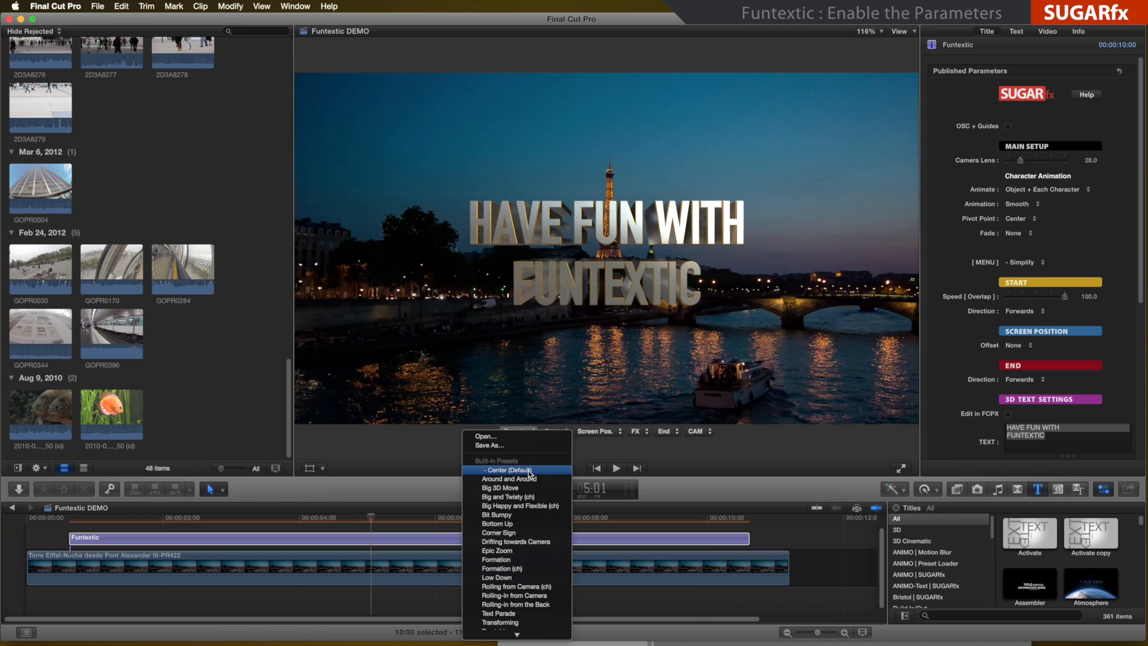
left_click(681, 486)
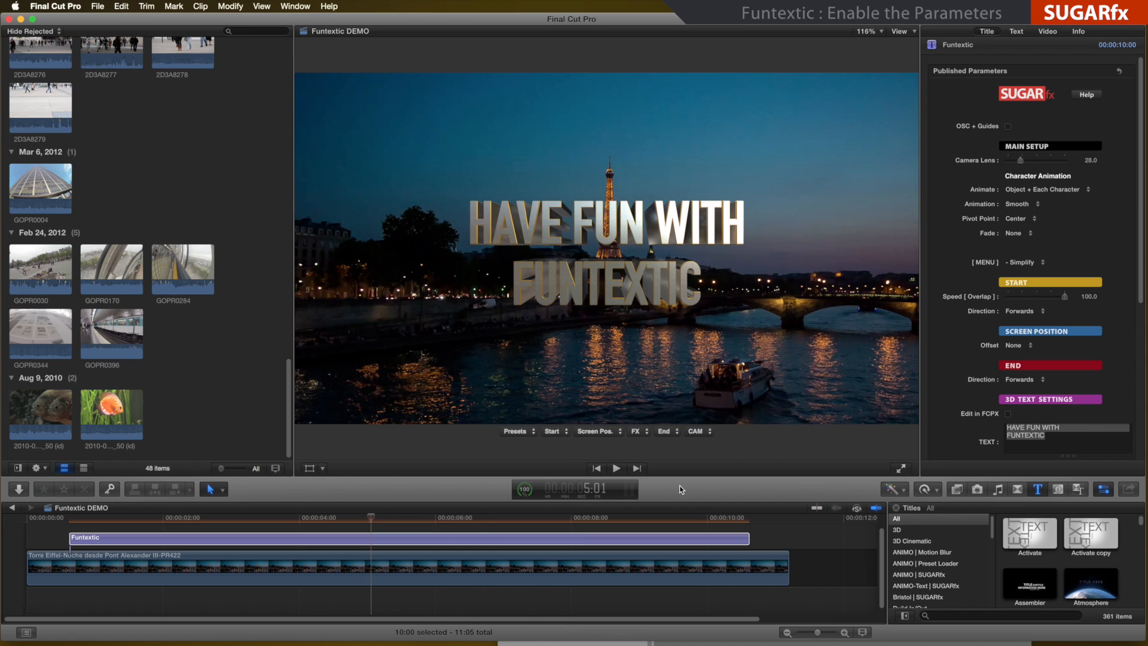
left_click(553, 431)
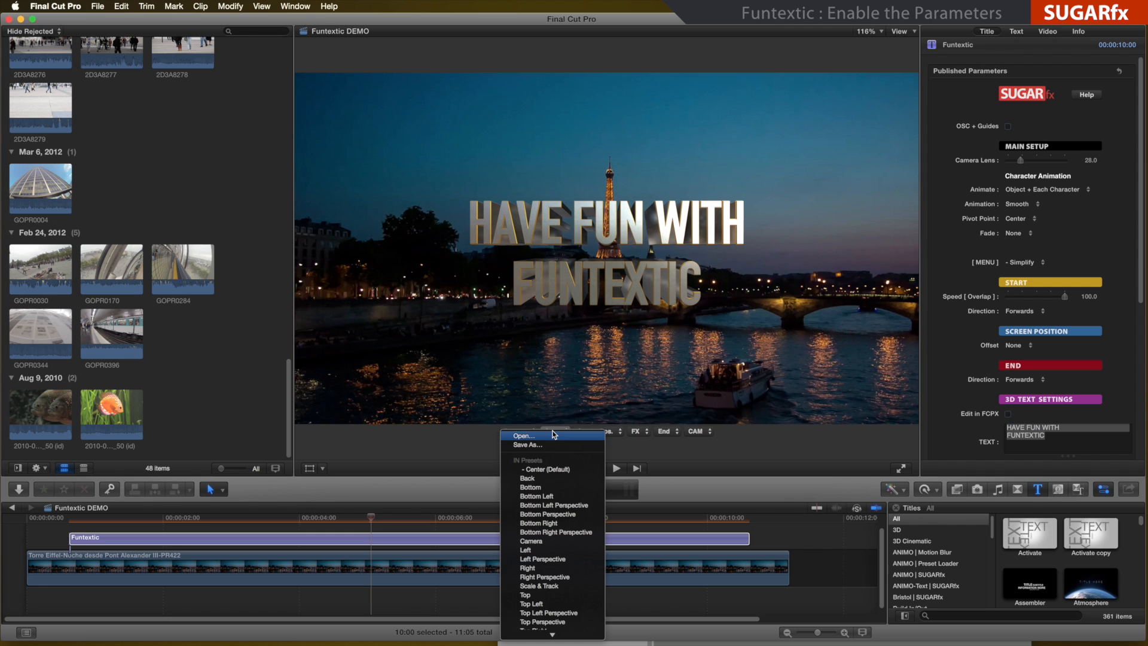
left_click(675, 494)
left_click(603, 429)
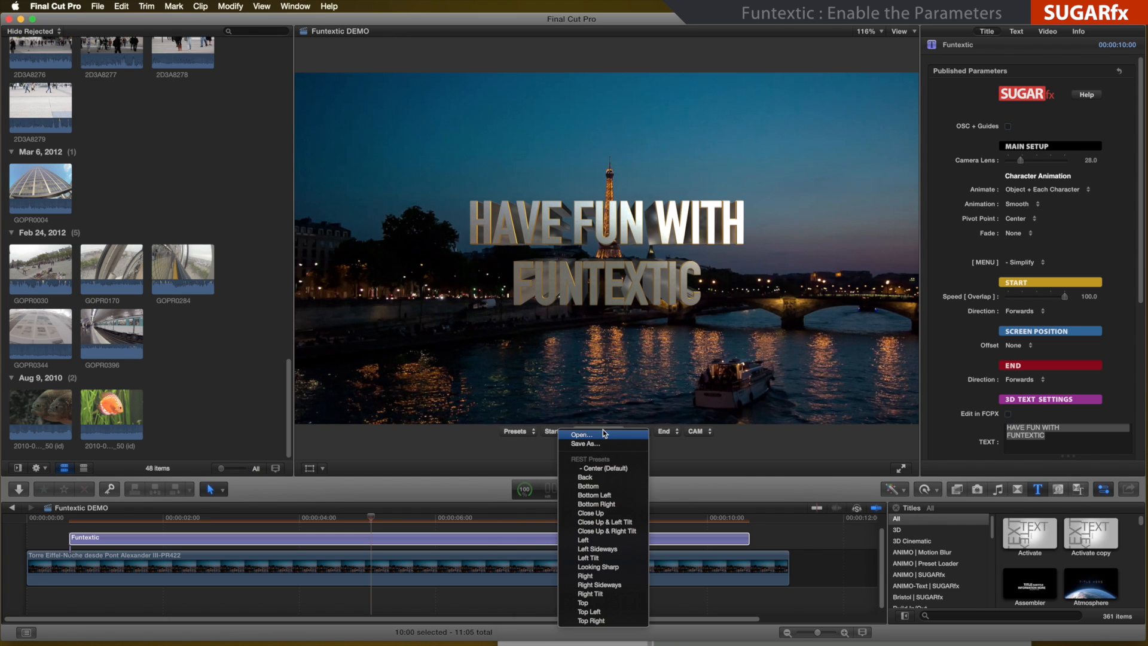
left_click(679, 485)
left_click(665, 432)
left_click(676, 471)
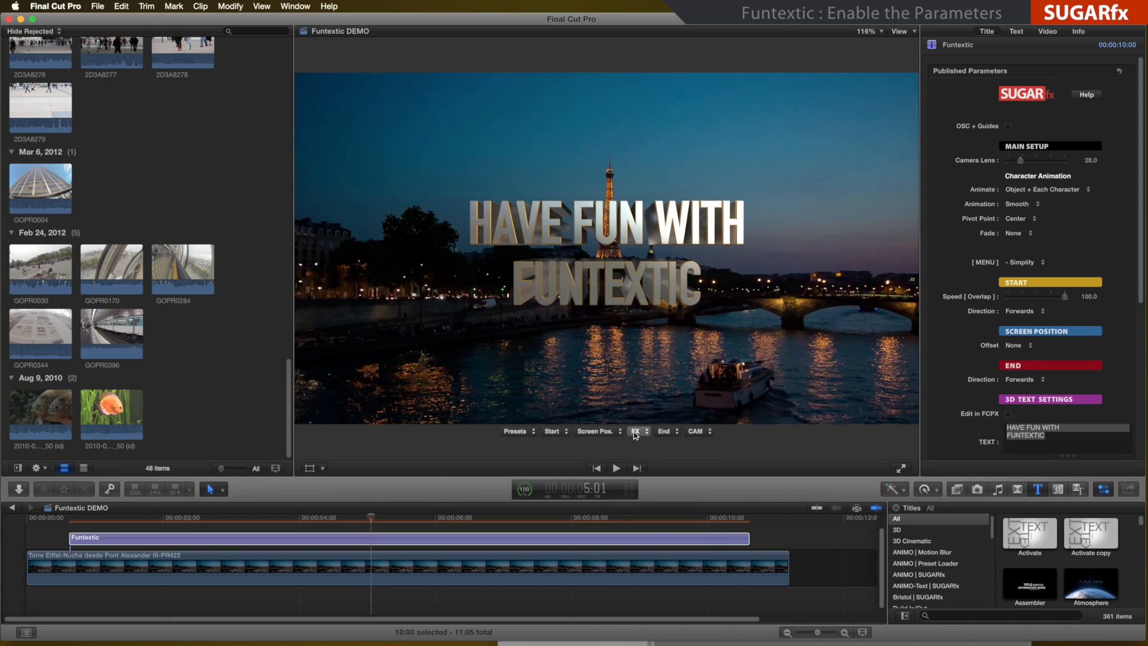
left_click(636, 432)
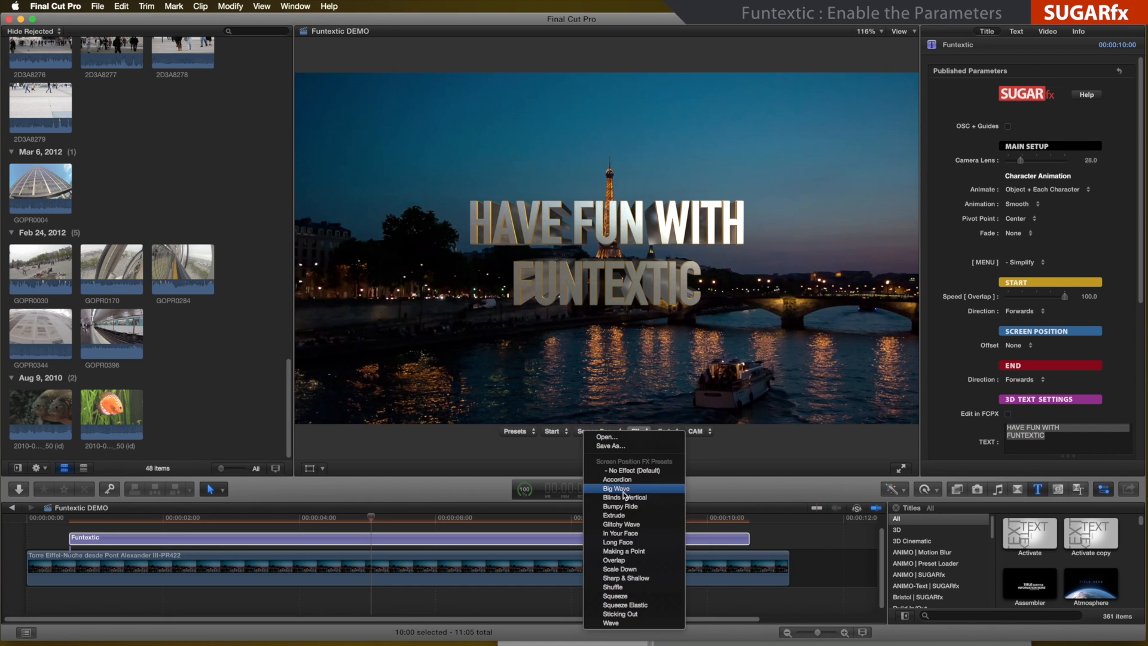
left_click(706, 469)
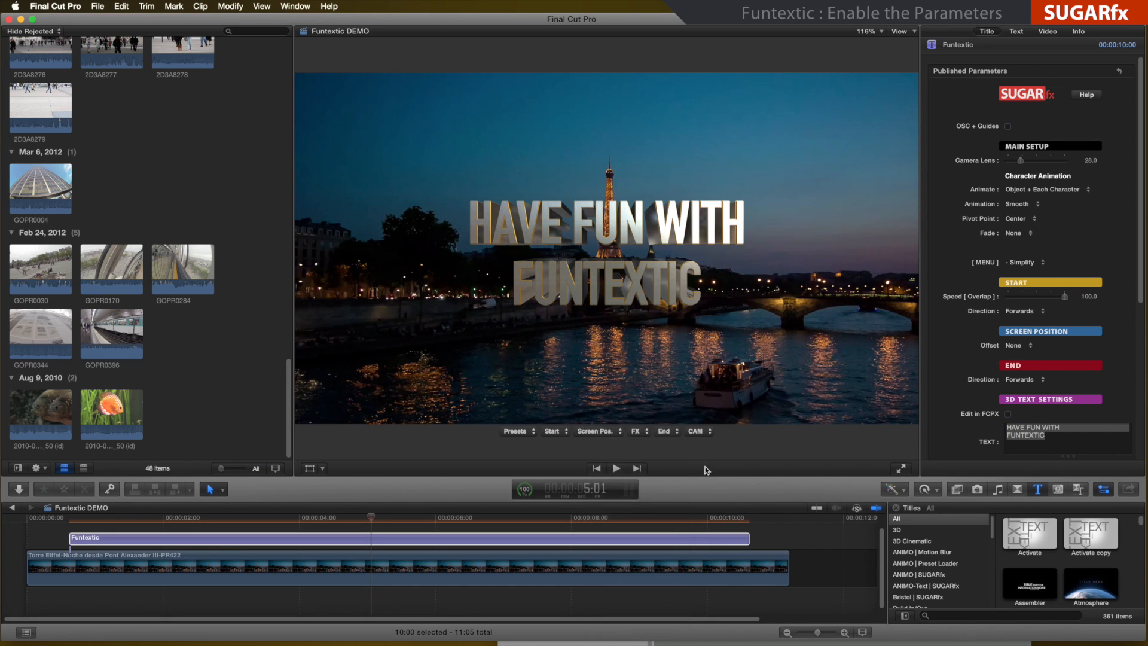
left_click(700, 432)
left_click(785, 490)
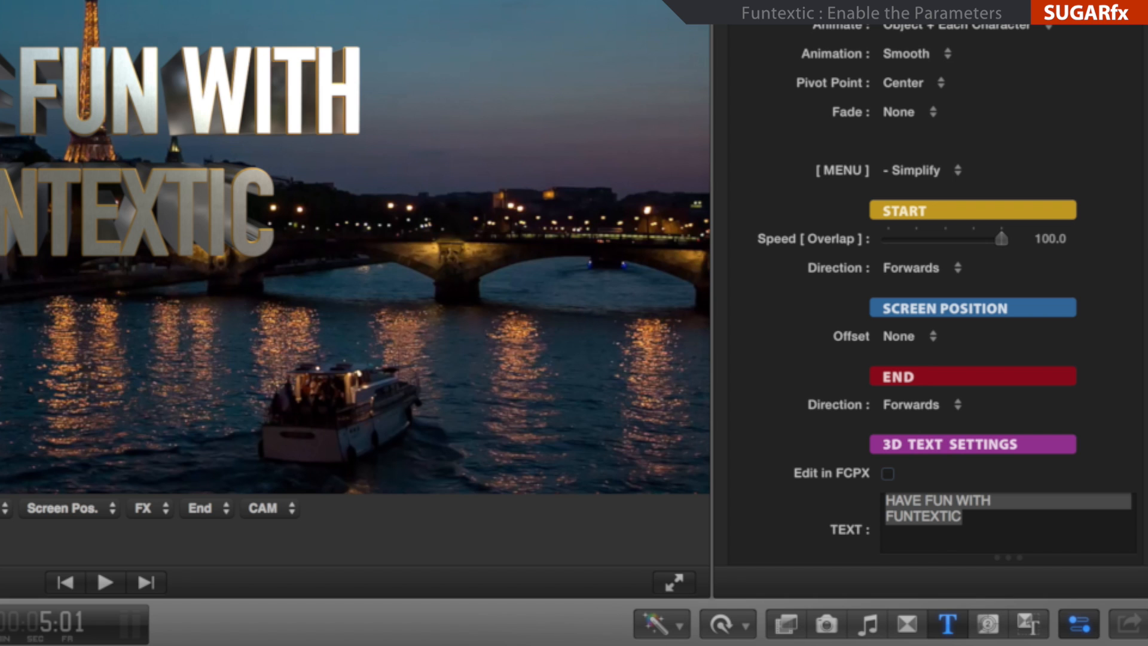
Switch the title's published parameter menu to Display All
scroll(922, 88, "down", 10)
scroll(922, 87, "up", 10)
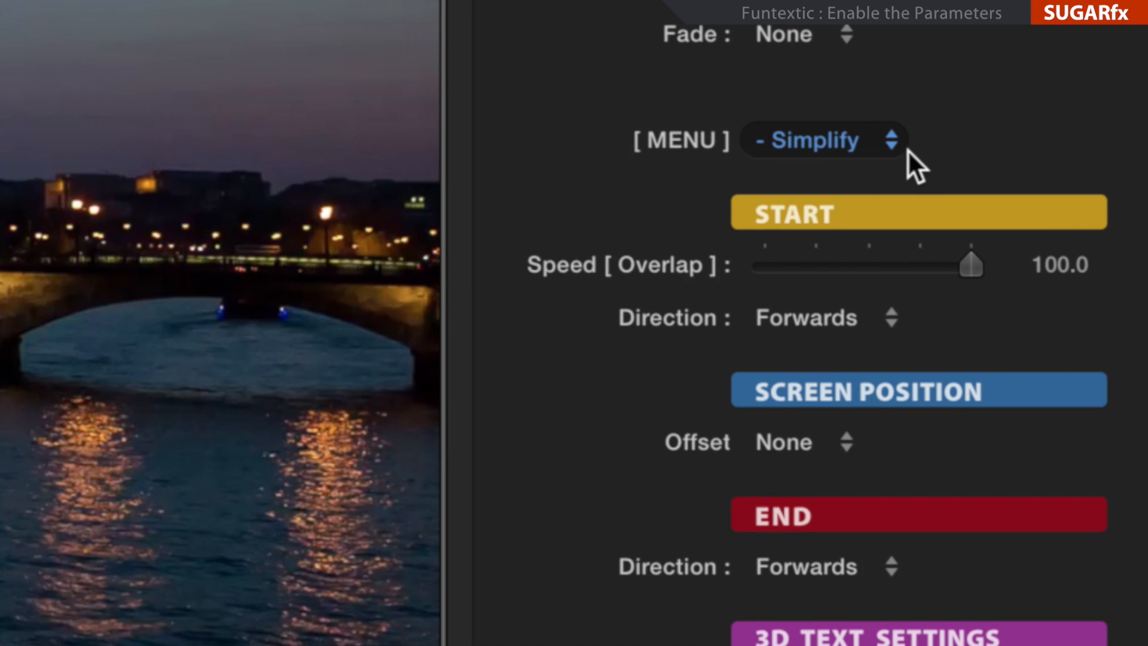
left_click(819, 142)
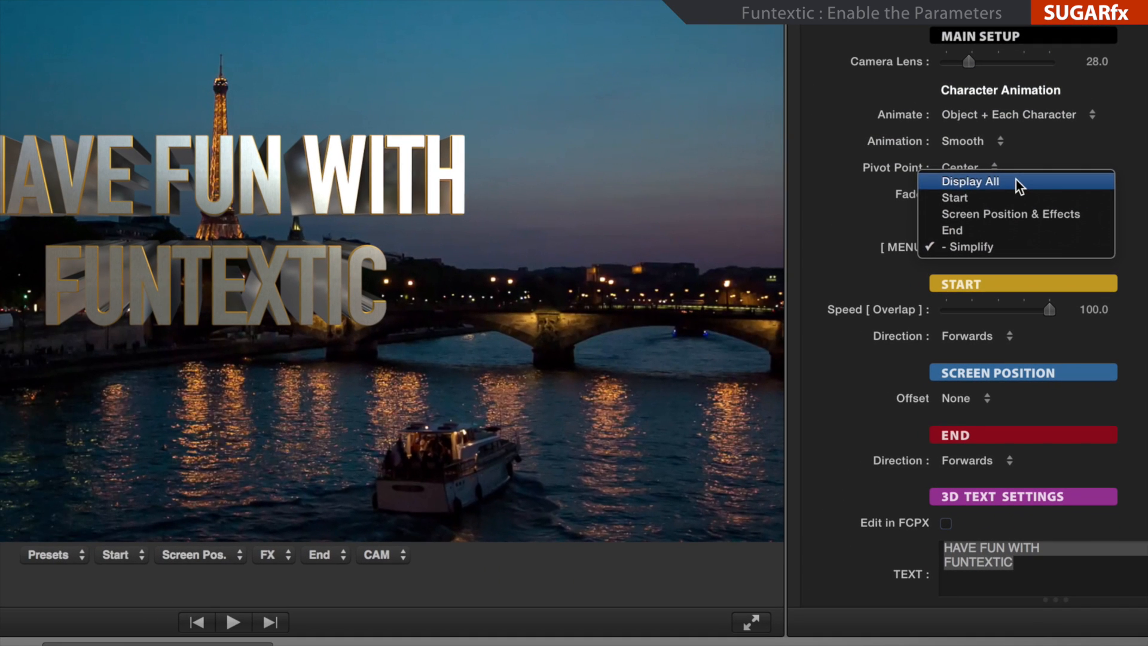
left_click(923, 37)
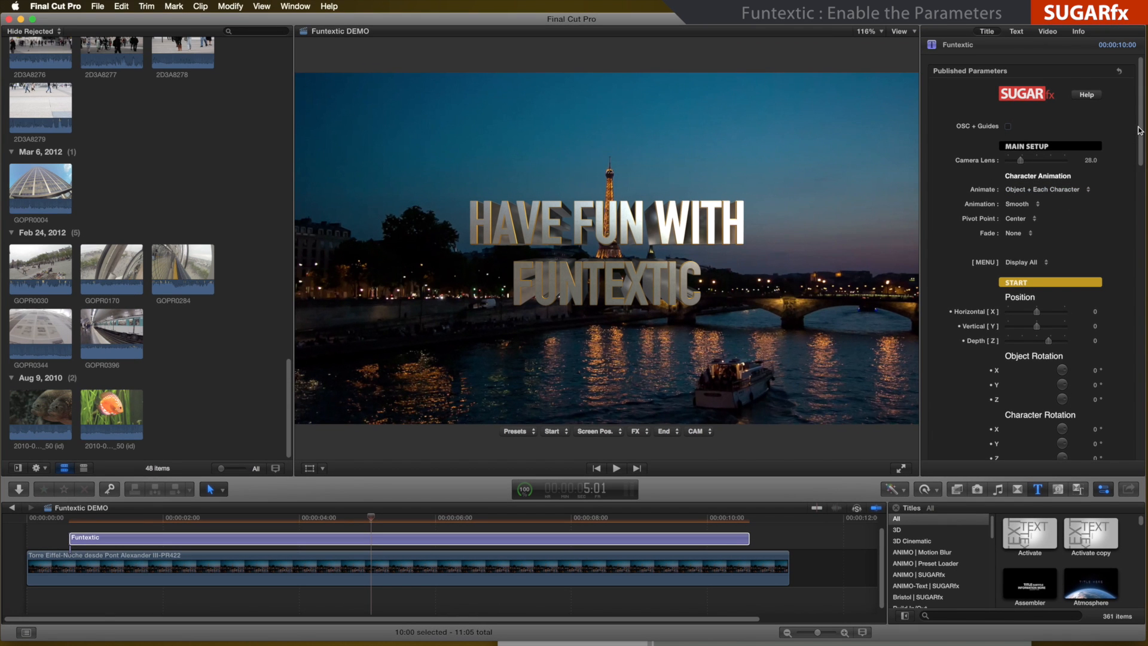
Turn on OSC + Guides for the title and move the playhead to the beginning of the Funtextic clip
left_click_drag(1140, 133, 1128, 171)
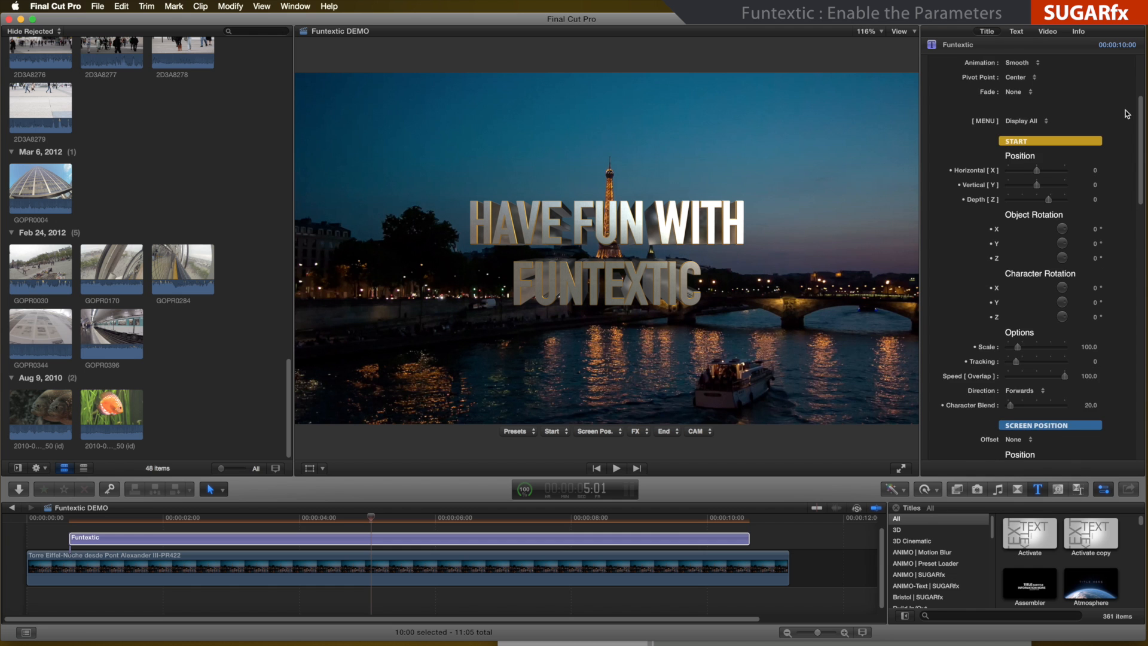
scroll(1127, 114, "down", 1)
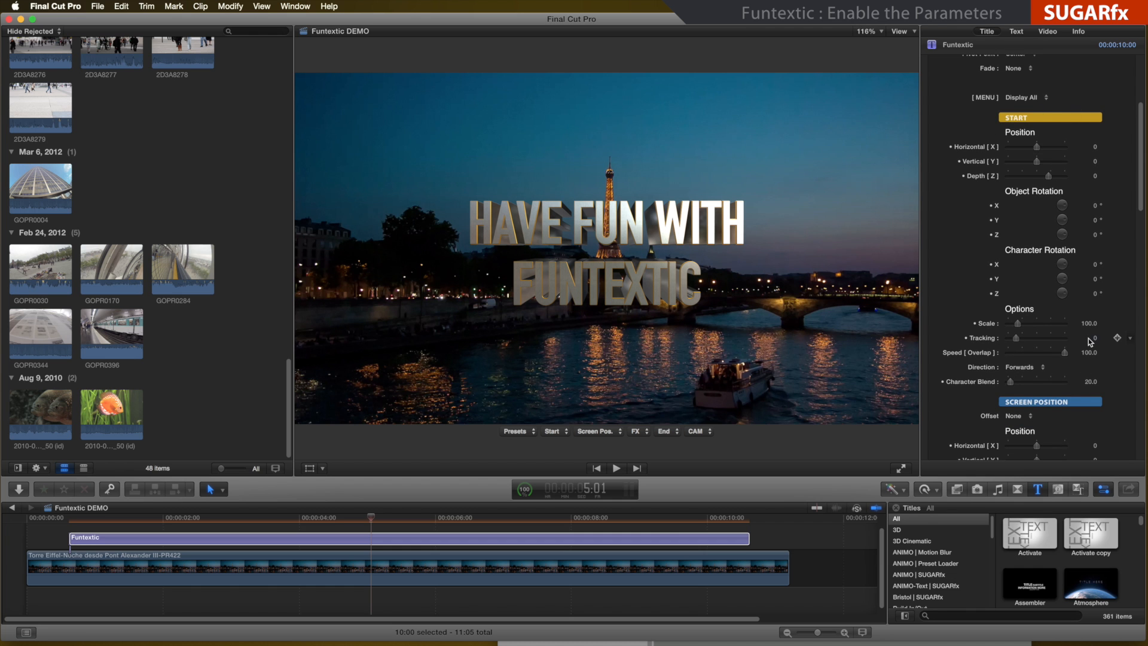
left_click_drag(1143, 173, 1142, 112)
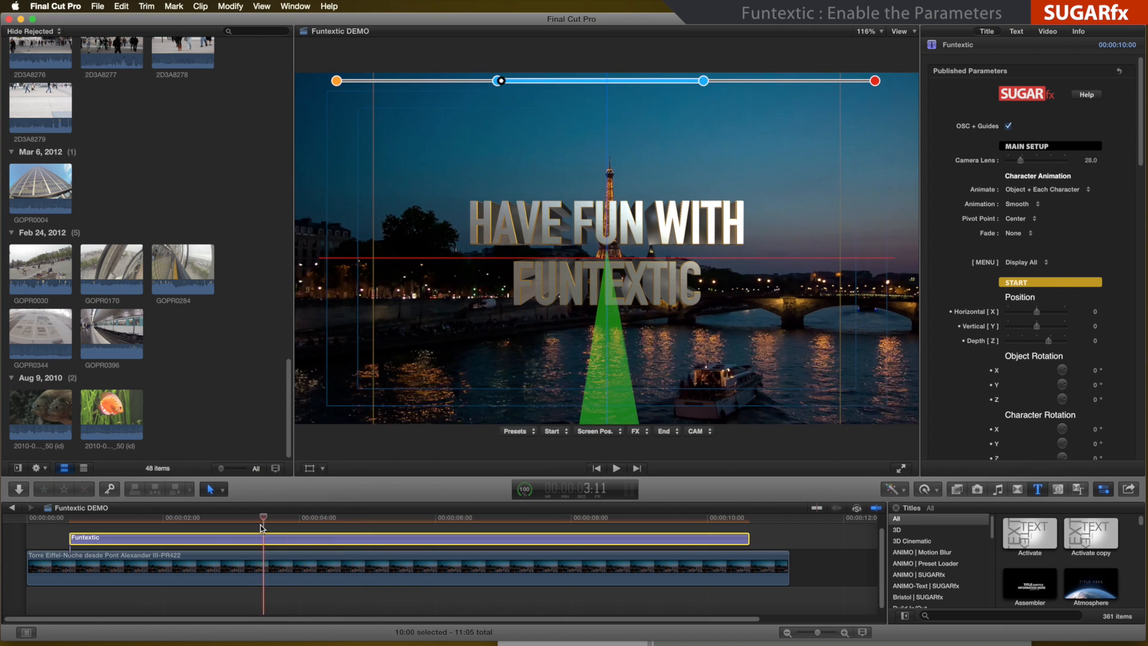
left_click(174, 540)
left_click_drag(174, 518, 68, 521)
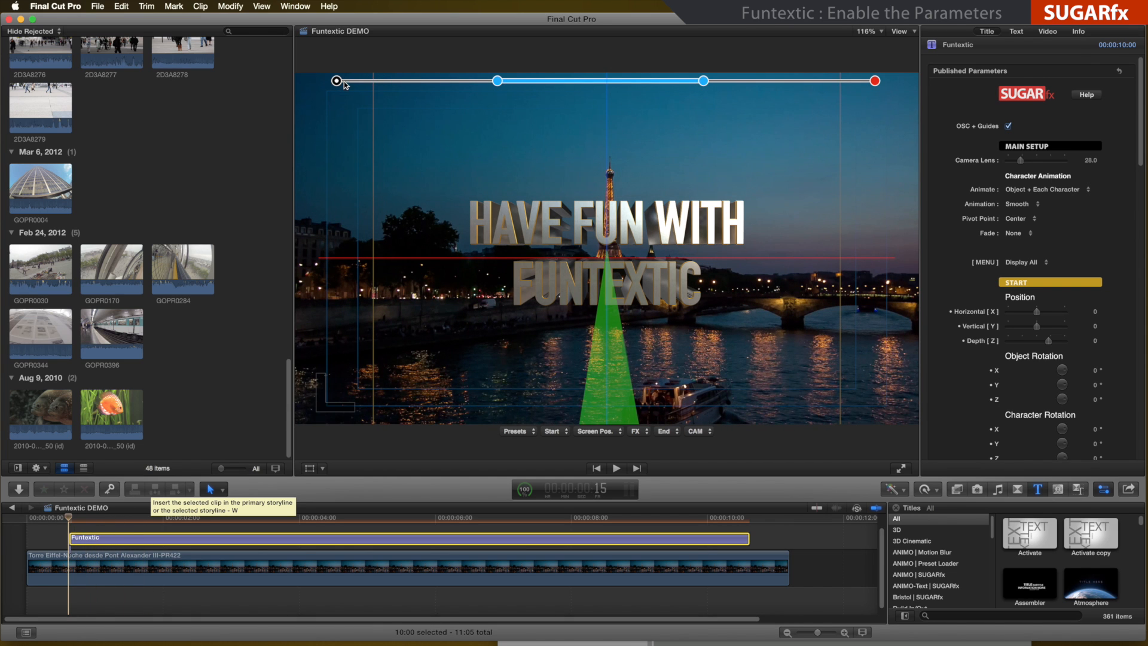
left_click(75, 518)
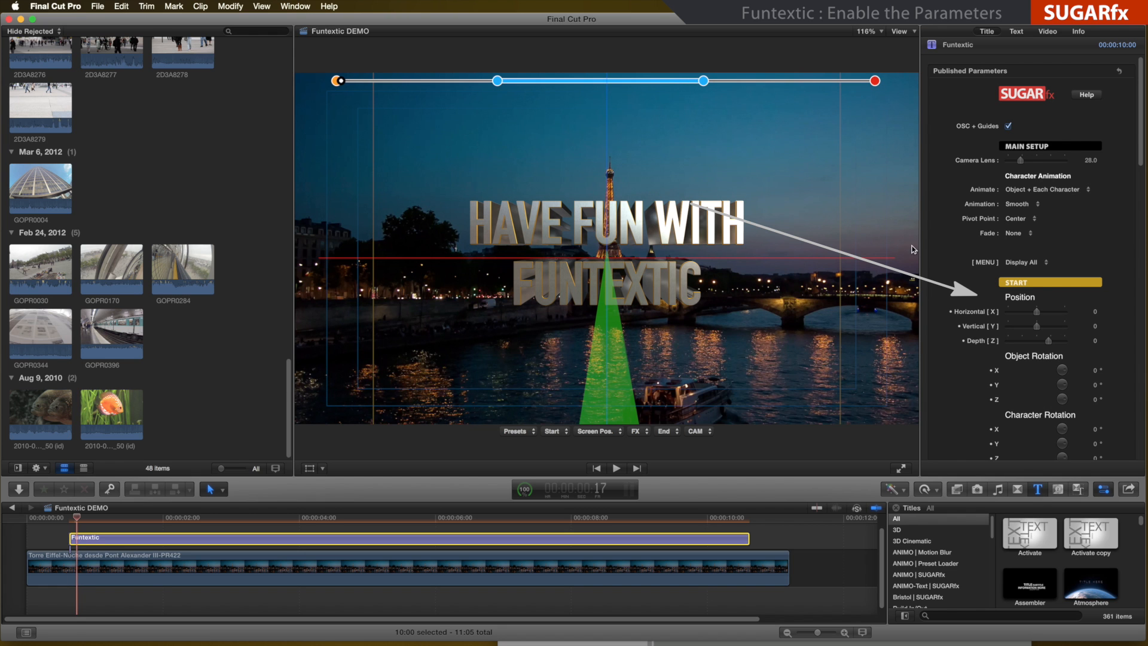
Set the Start parameters to Vertical -537.5, Depth 322 and Object Rotation X -32°
scroll(1020, 287, "down", 5)
left_click_drag(1048, 186, 1090, 233)
left_click_drag(1089, 169, 1090, 207)
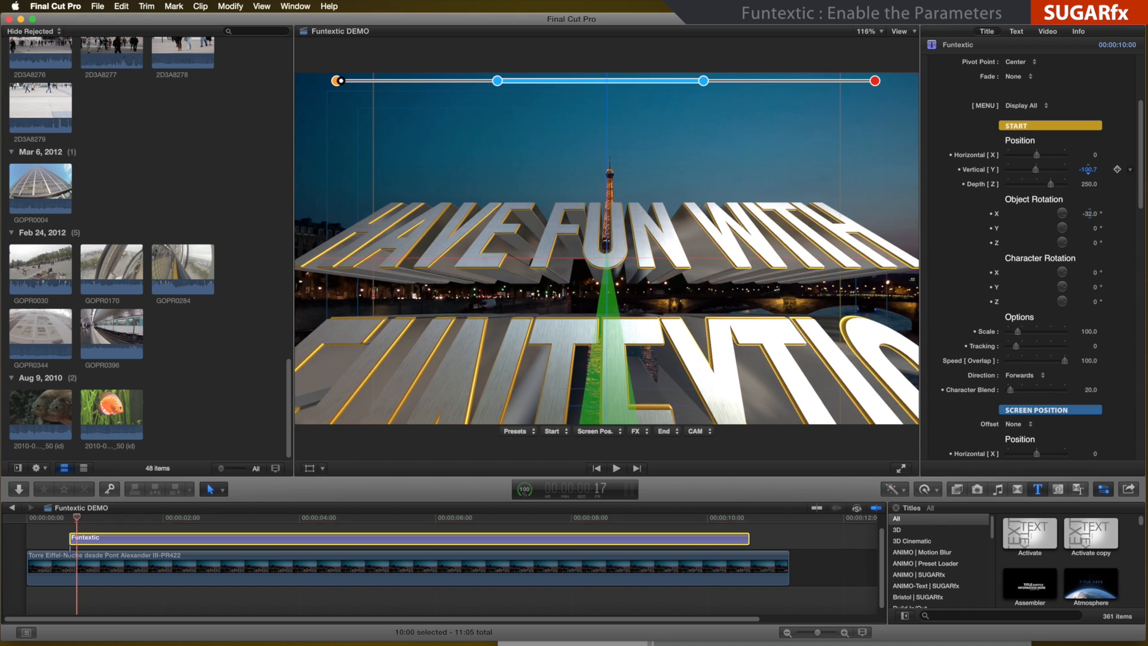
left_click_drag(1036, 171, 1091, 171)
scroll(1092, 173, "down", 4)
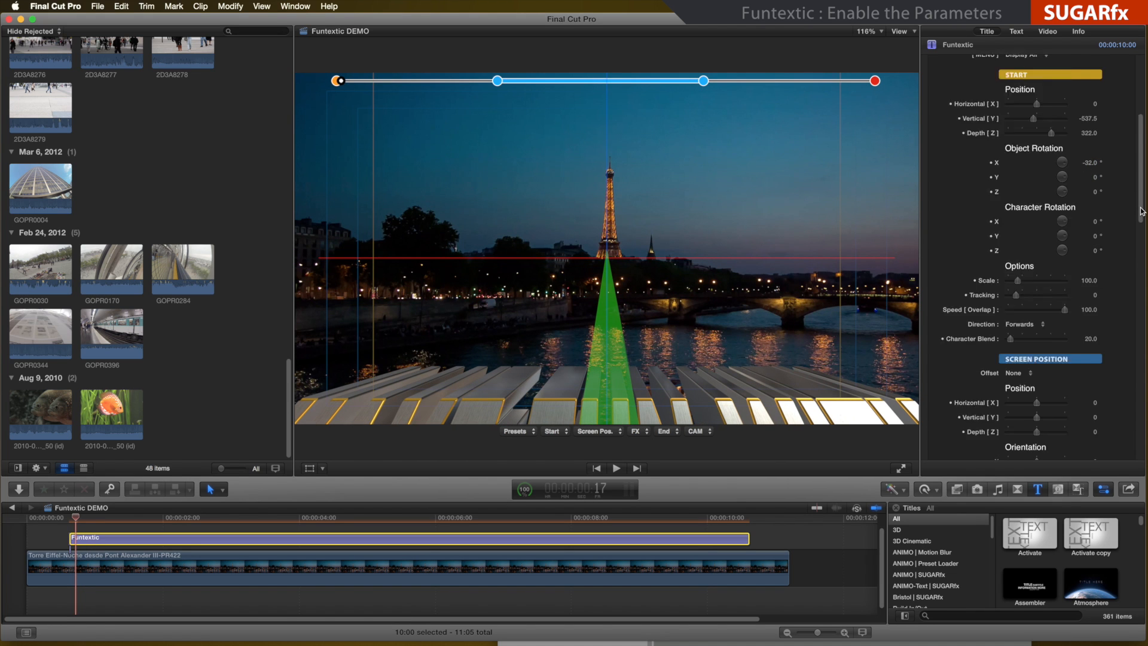
Set the Start Character Rotation X to 360°
left_click(1095, 143)
type("360")
key("Return")
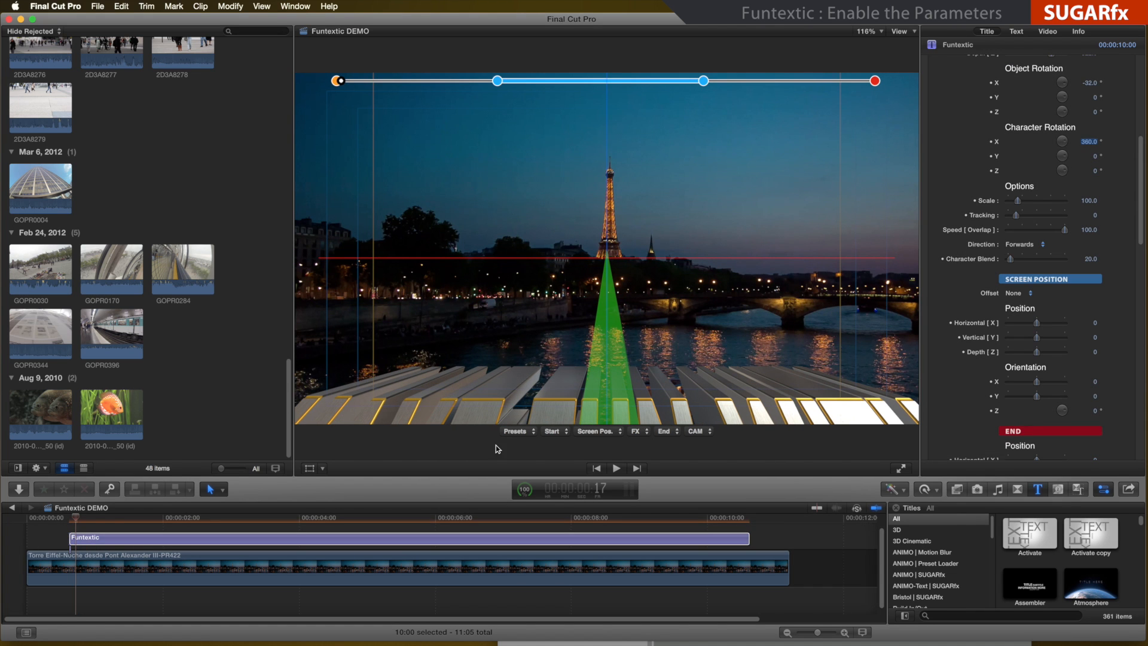
Play the title from its beginning to preview the start animation
left_click(77, 517)
key("space")
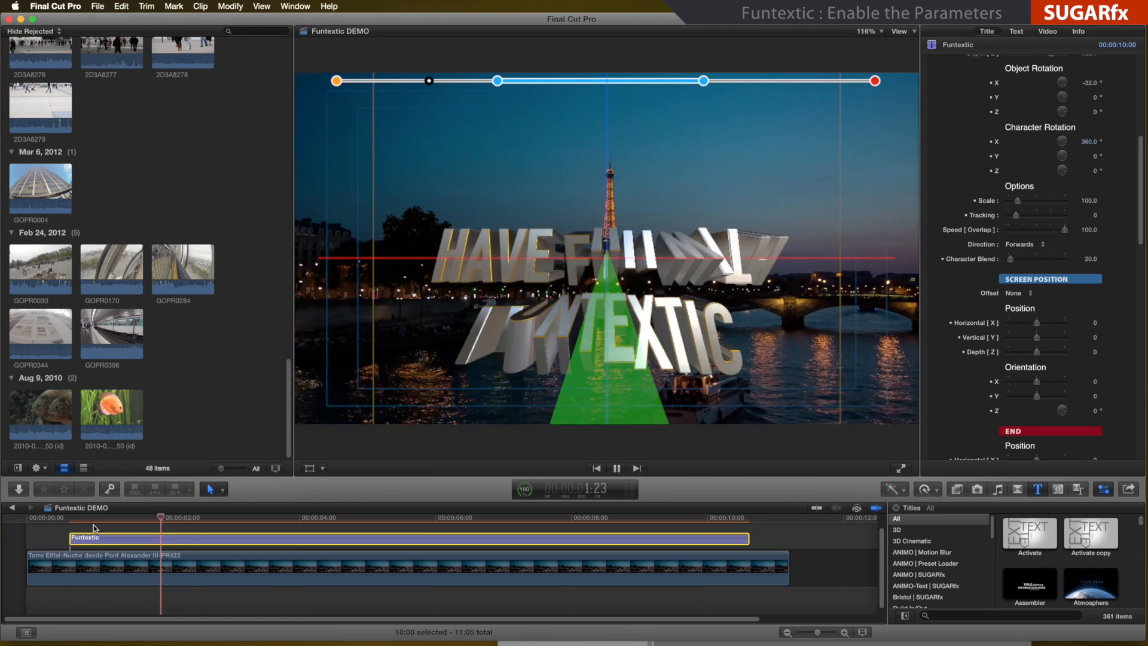
key("space")
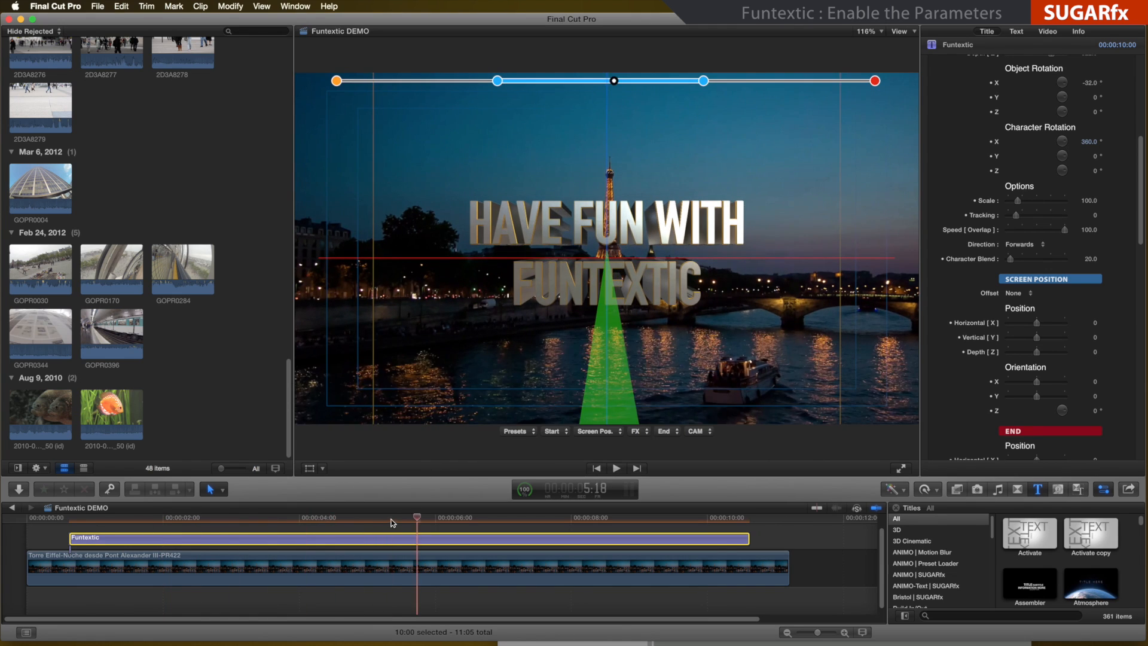
At 5:19, set the Screen Position Orientation to Y 0.17 and Z 18°, and scrub the title from its start to 6:05
left_click_drag(392, 519, 420, 537)
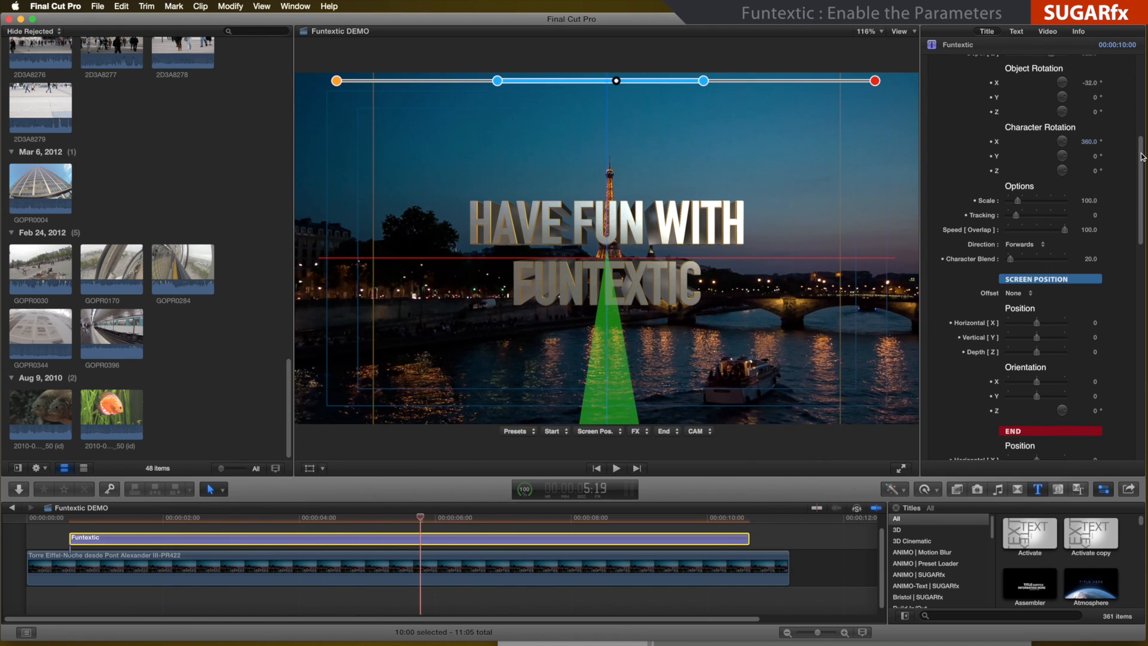
scroll(1144, 185, "down", 3)
scroll(1144, 185, "down", 2)
left_click_drag(1037, 169, 1037, 170)
left_click_drag(1037, 228, 1036, 227)
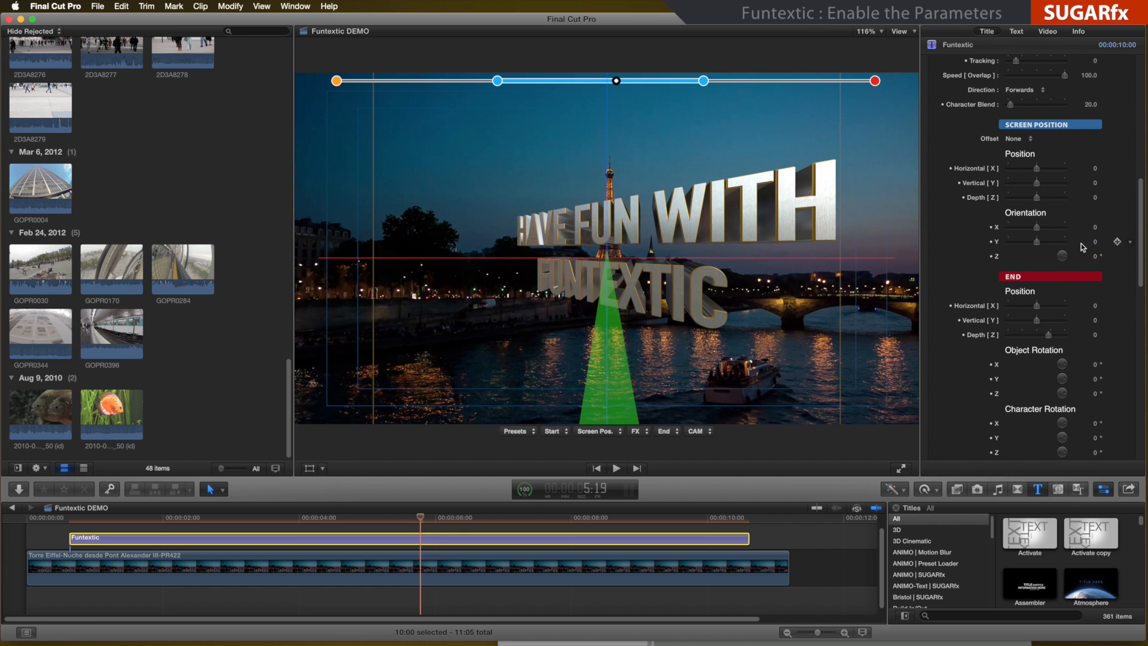
mouse_move(1093, 256)
left_mouse_down()
mouse_move(1104, 256)
mouse_move(1094, 241)
left_mouse_up()
left_click(69, 518)
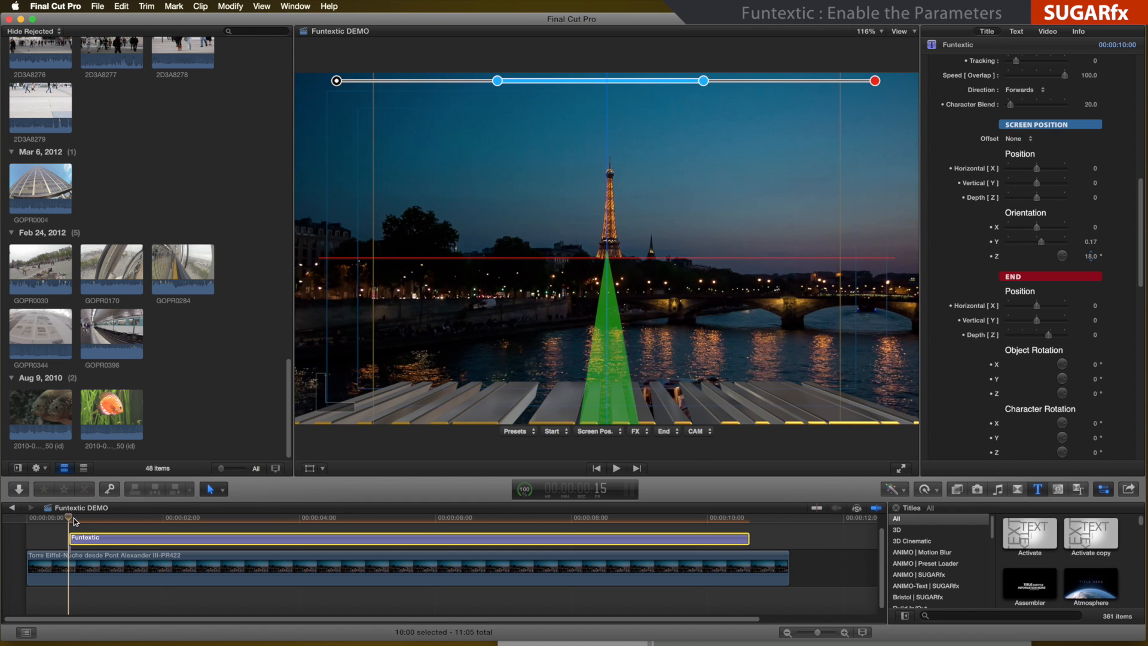
mouse_move(74, 518)
left_mouse_down()
mouse_move(485, 525)
mouse_move(455, 531)
left_mouse_up()
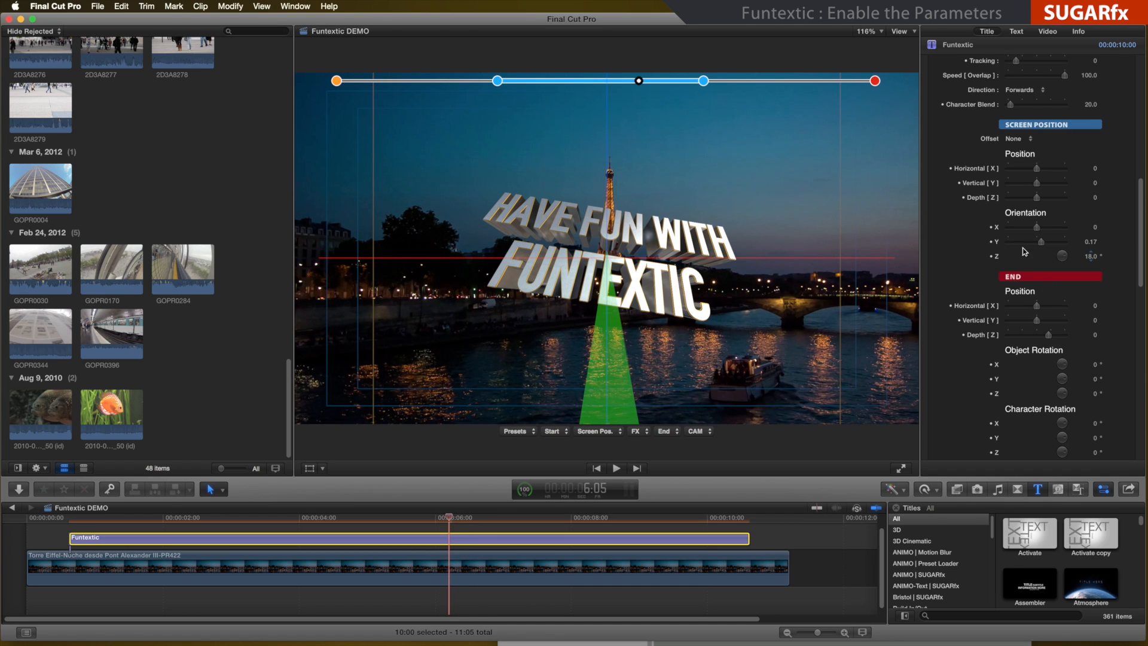
Move the playhead to the title's end at 10:14 and set the End position to Horizontal 0 and Depth 250
left_click_drag(1141, 194, 1143, 235)
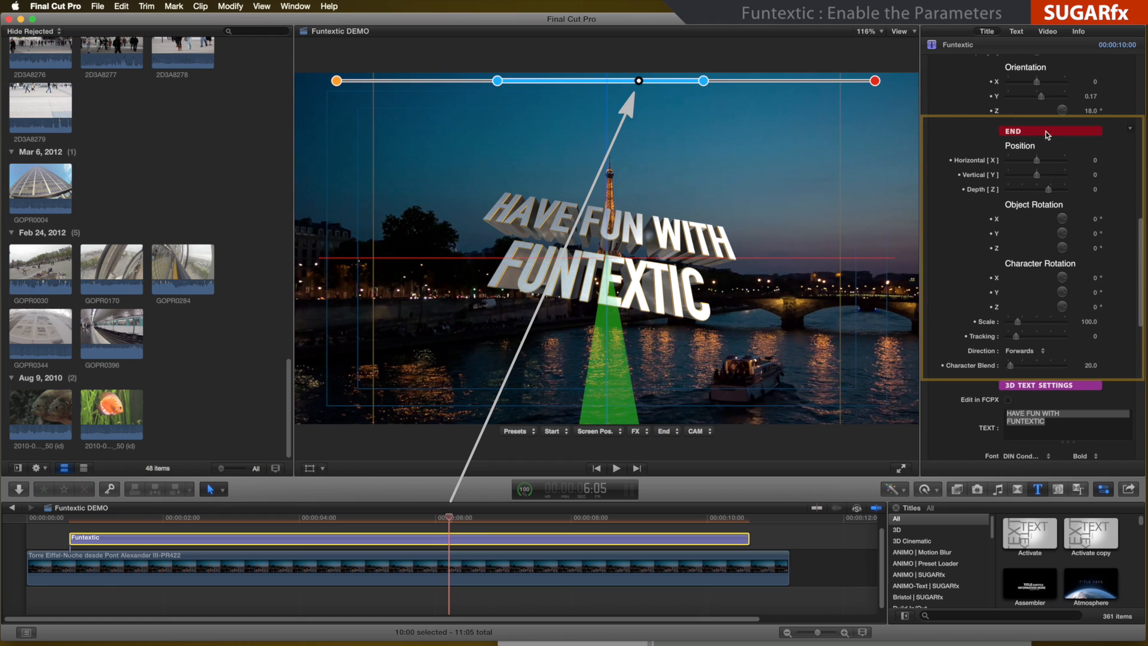
left_click_drag(1037, 161, 1037, 177)
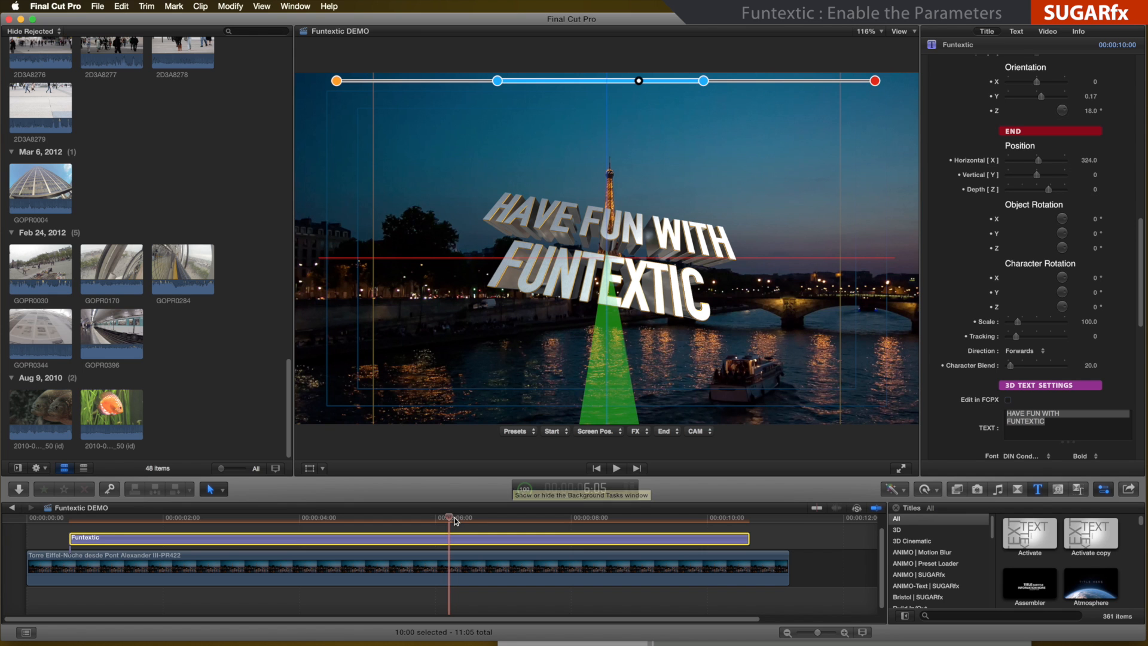
left_click_drag(453, 518, 746, 522)
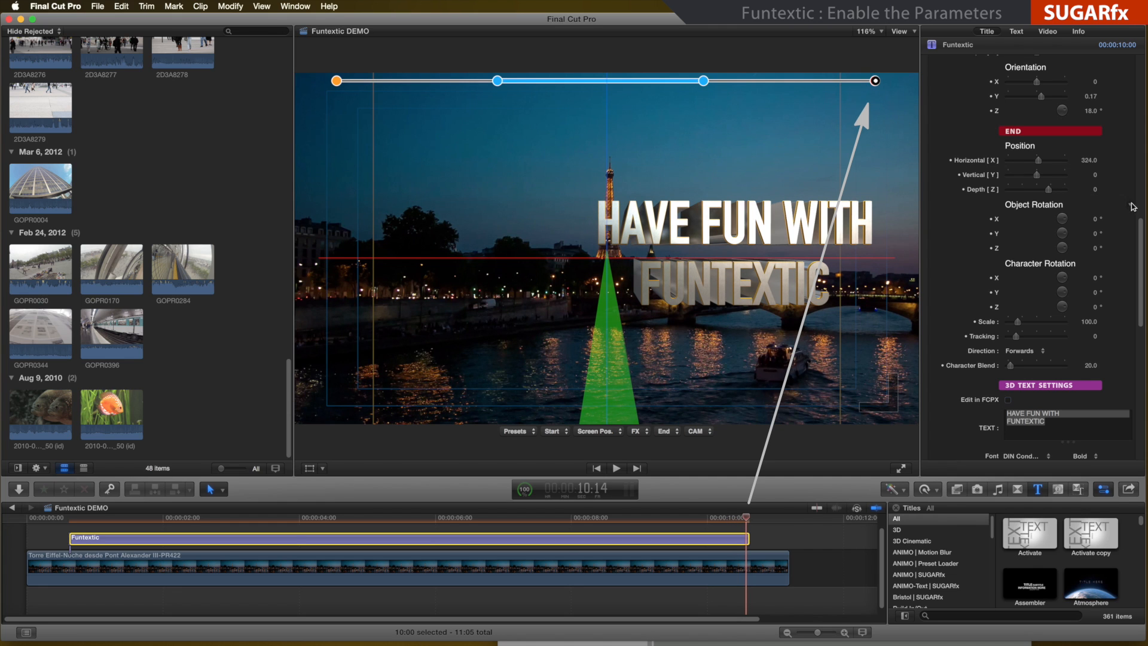
left_click_drag(1039, 161, 1052, 191)
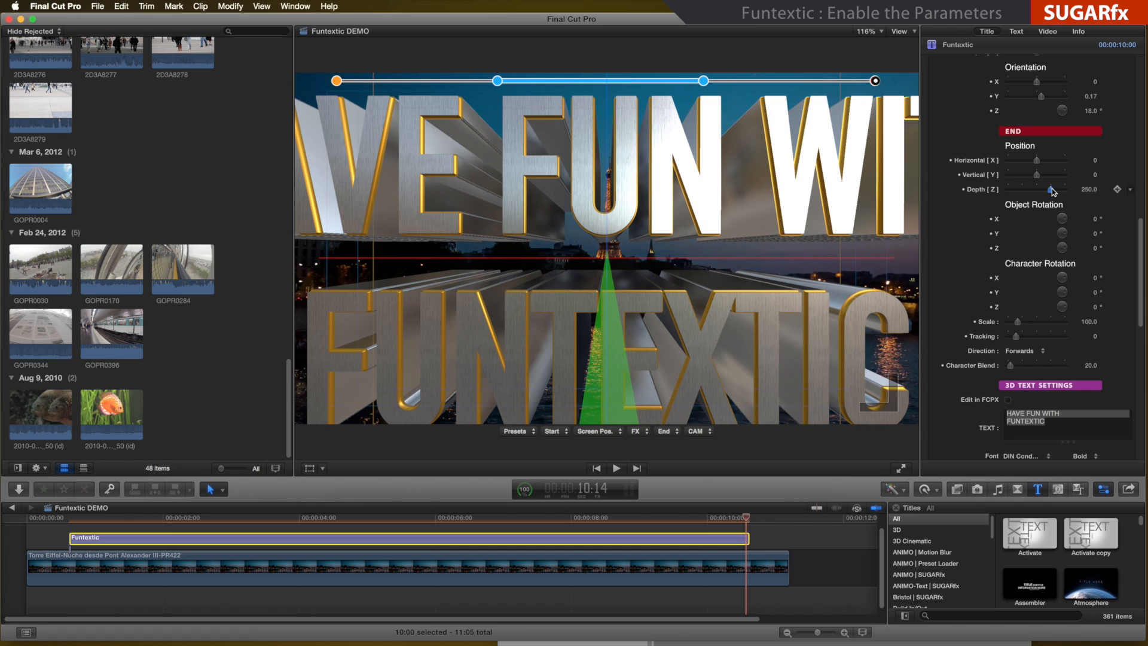